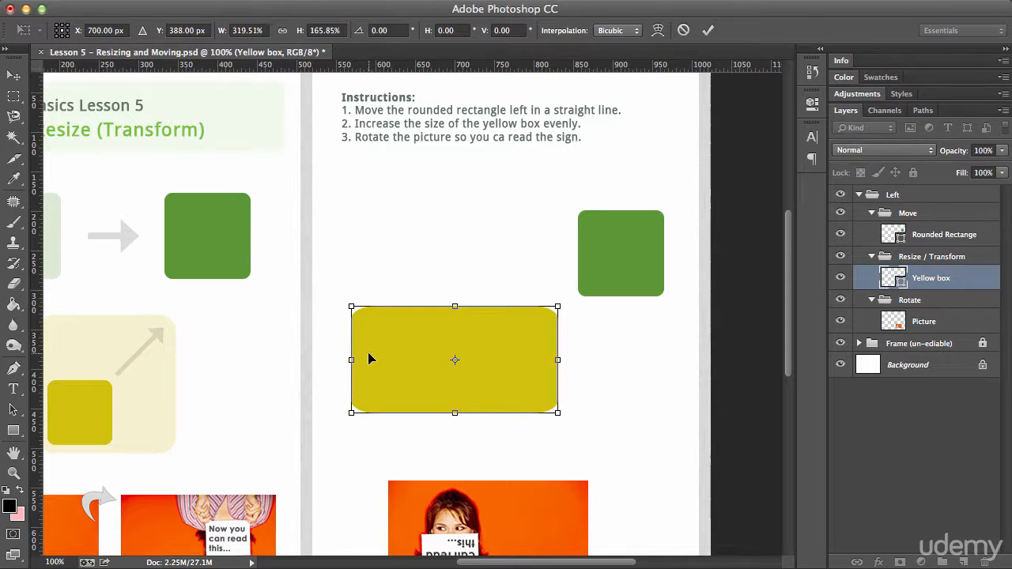
Try stretching the yellow box's width with its side handle, then cancel the transform.
left_click_drag(351, 360, 433, 360)
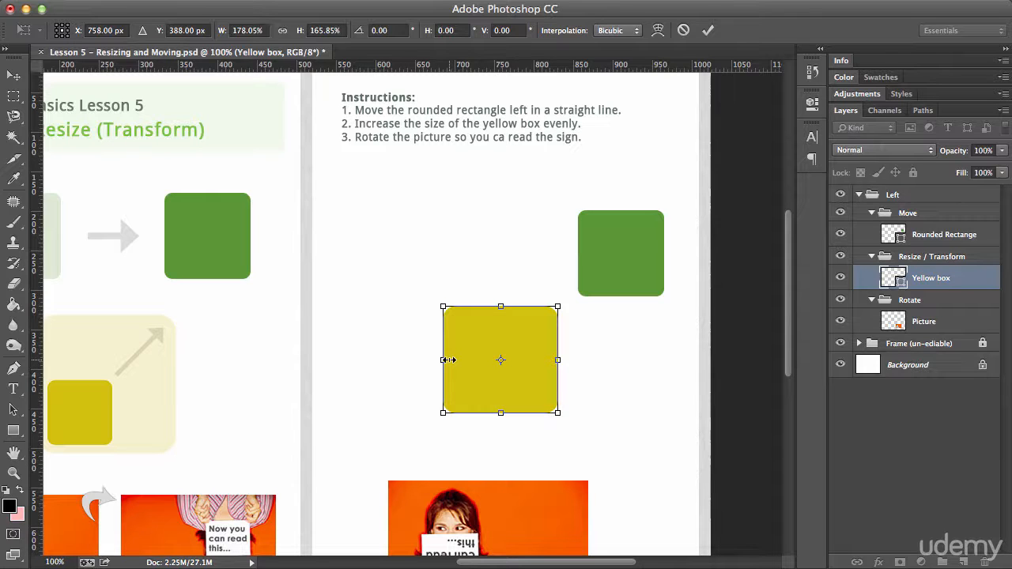
key("Escape")
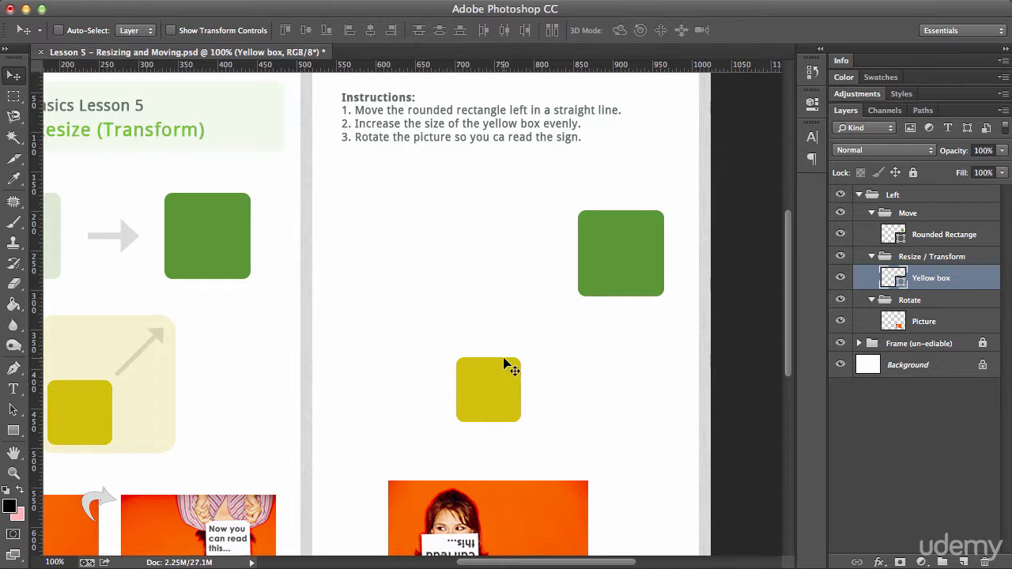
Enlarge the yellow box evenly with Free Transform by dragging its corner outward, then commit.
key("super+t")
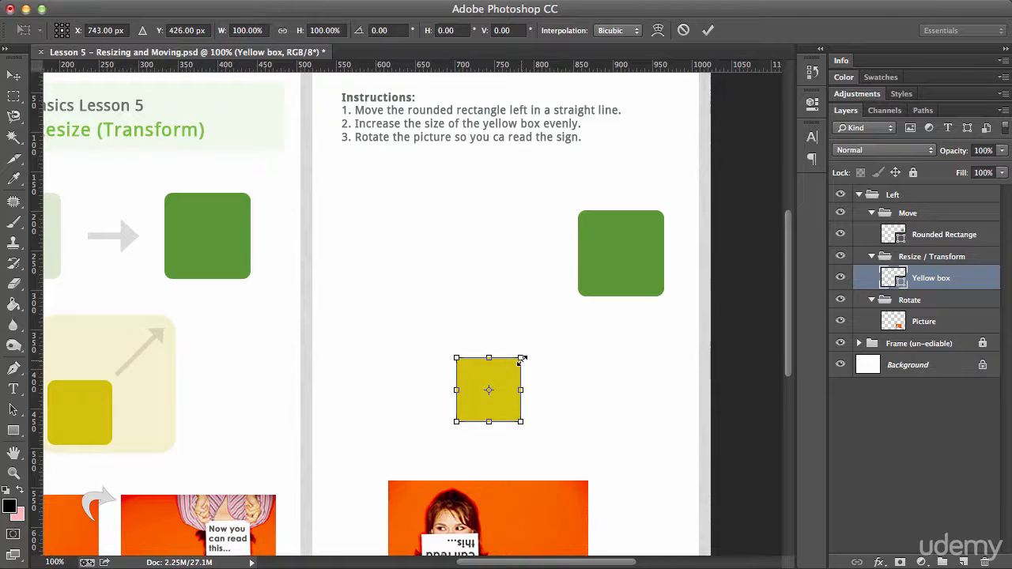
left_click_drag(521, 357, 582, 298)
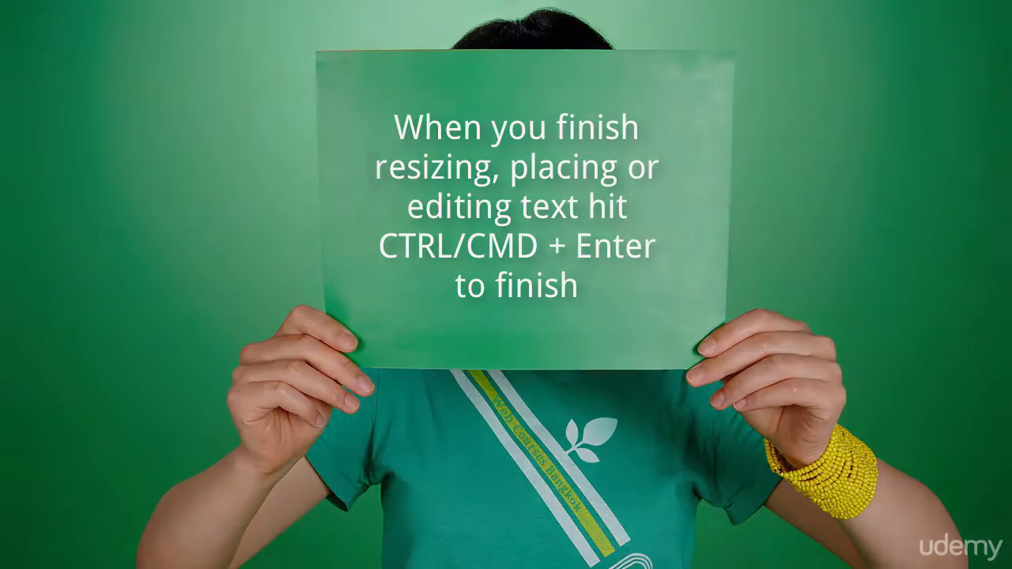
key("super+Return")
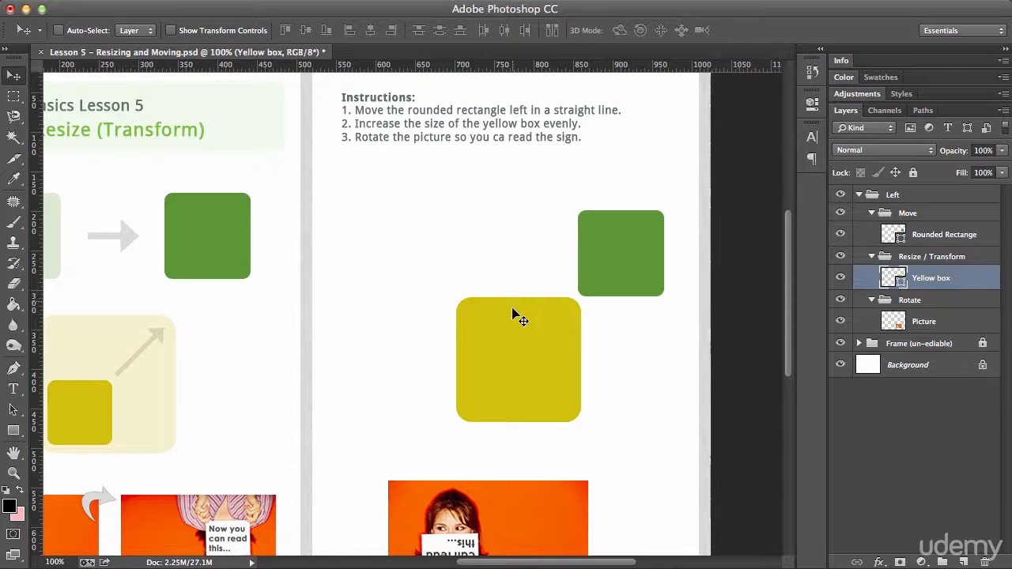
Free-transform the yellow box again, shrinking it from its top-left corner, and commit.
key("super+t")
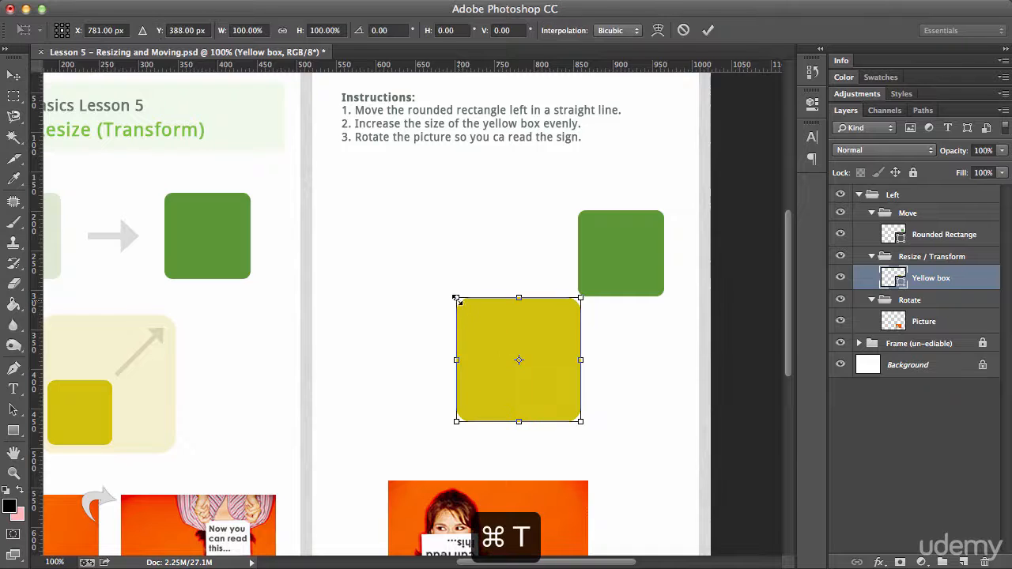
left_click_drag(456, 298, 529, 371)
key("super+Return")
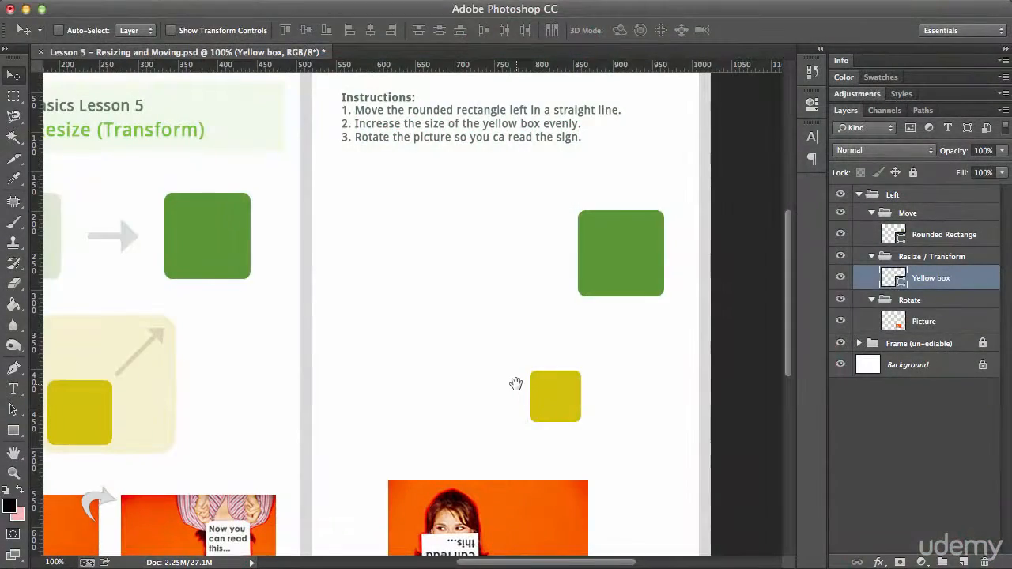
Select the Picture layer in the Rotate group.
left_click_drag(516, 385, 530, 220)
left_click_drag(444, 366, 505, 367)
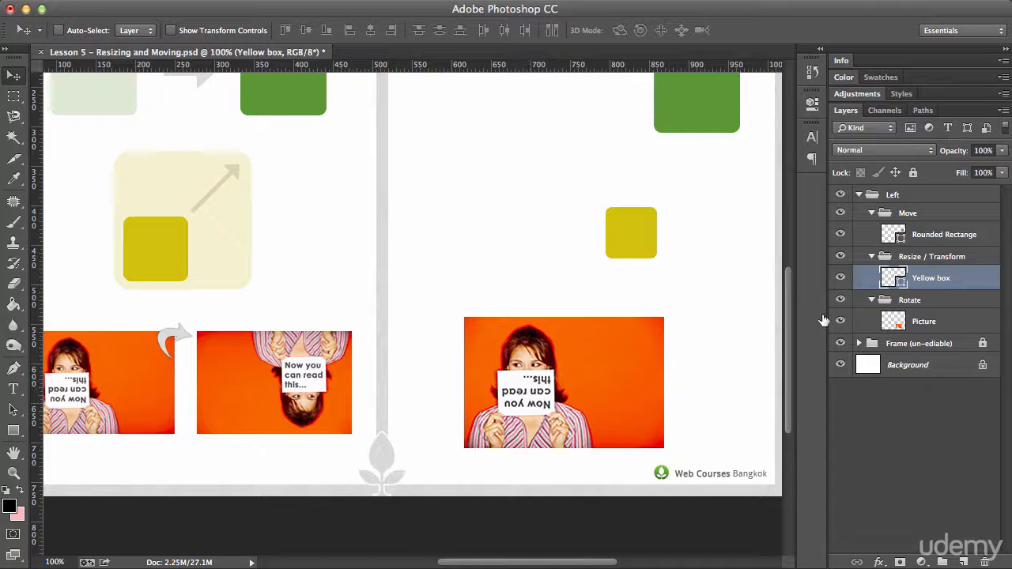
left_click(921, 324)
left_click_drag(584, 366, 495, 367)
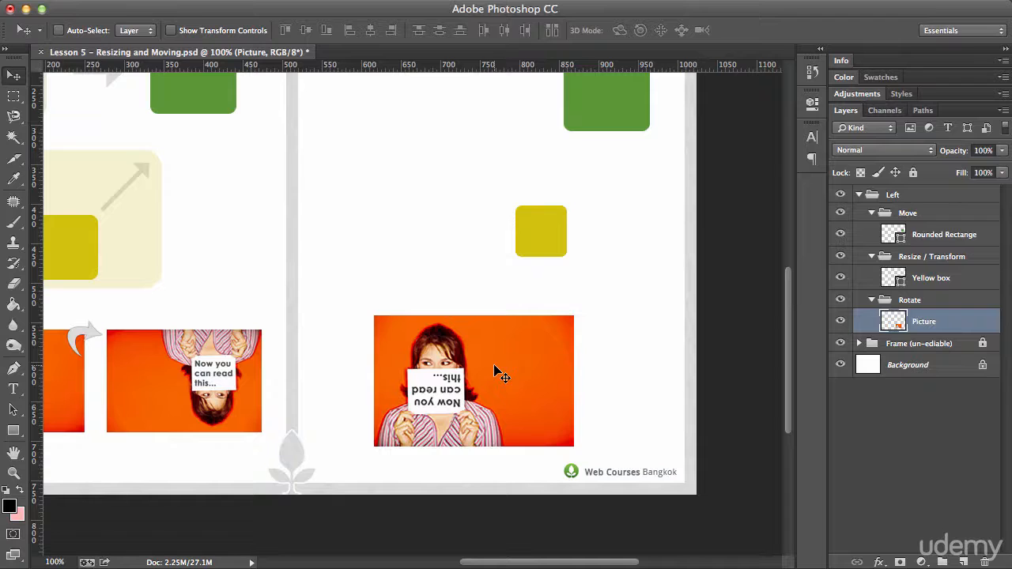
key("ctrl+t")
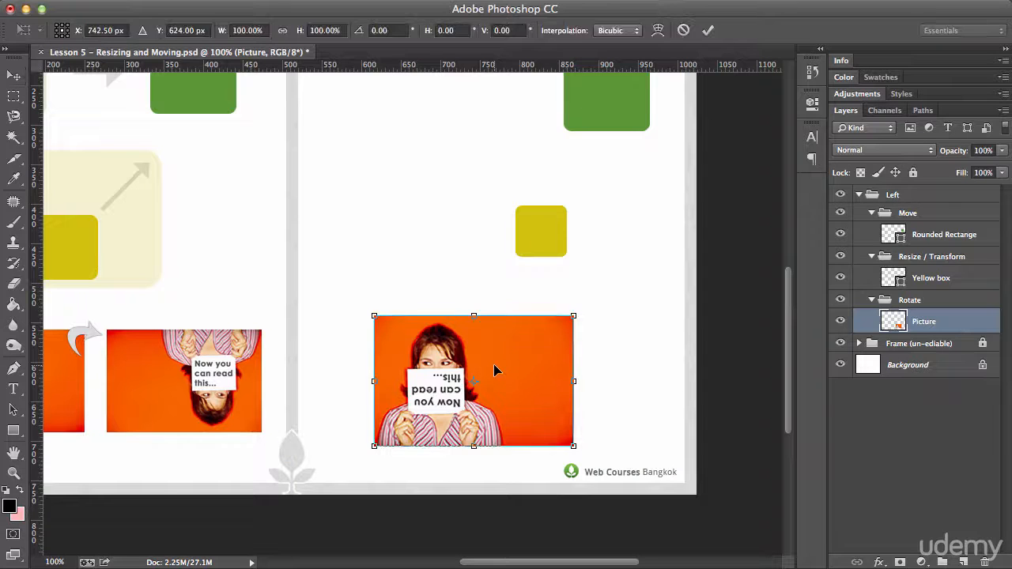
left_click_drag(576, 382, 645, 382)
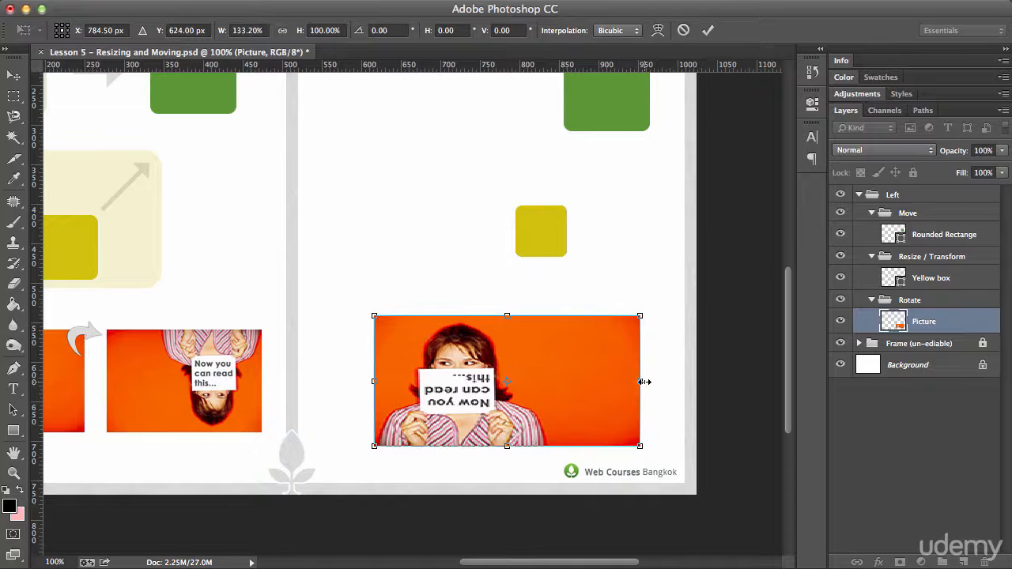
key("Escape")
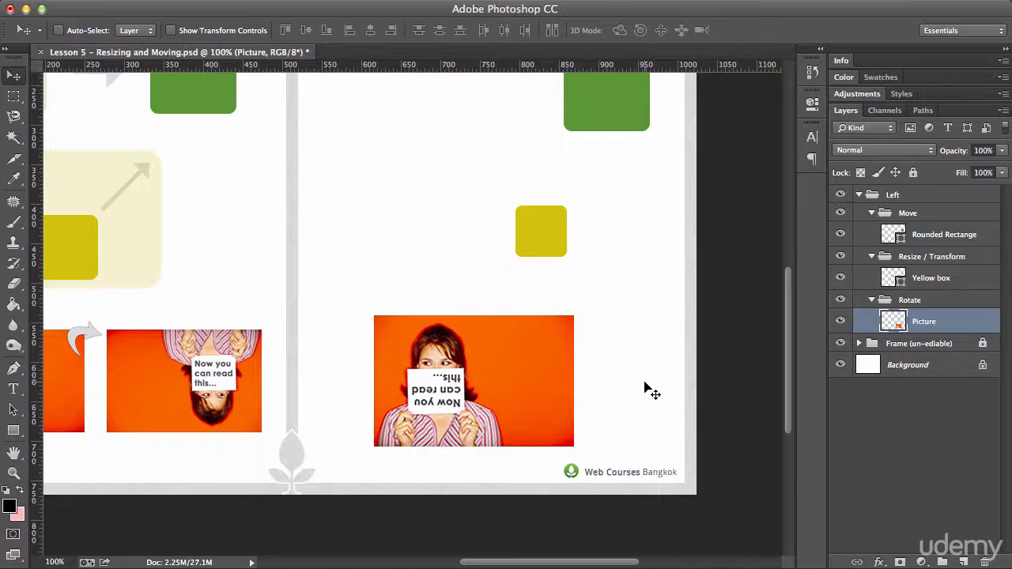
key("ctrl+t")
left_click_drag(574, 315, 514, 313)
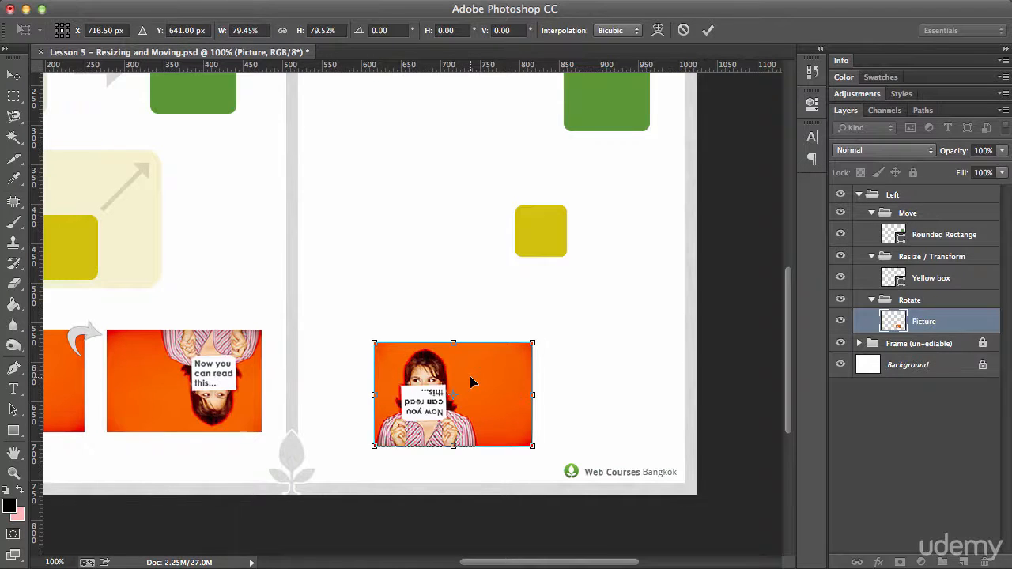
mouse_move(471, 382)
left_mouse_down()
mouse_move(487, 378)
mouse_move(485, 316)
mouse_move(438, 296)
mouse_move(438, 377)
mouse_move(473, 378)
left_mouse_up()
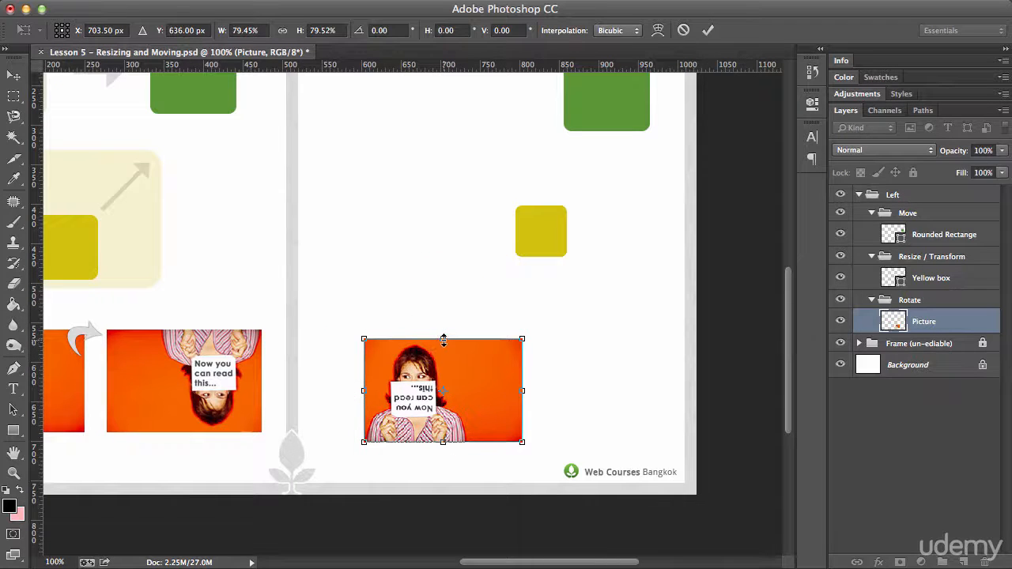
mouse_move(444, 341)
left_mouse_down()
mouse_move(444, 284)
mouse_move(443, 357)
left_mouse_up()
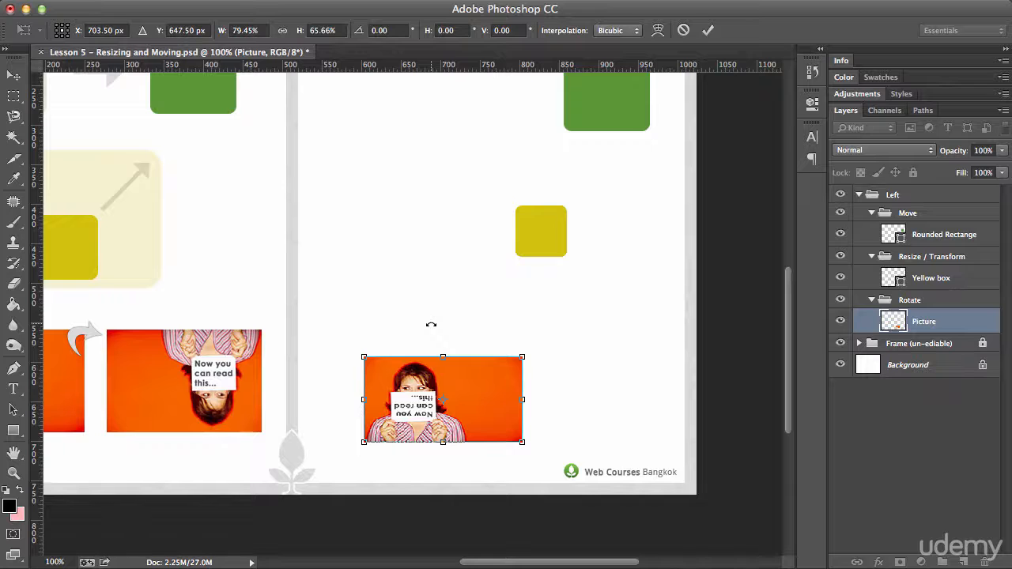
left_click_drag(431, 324, 452, 307)
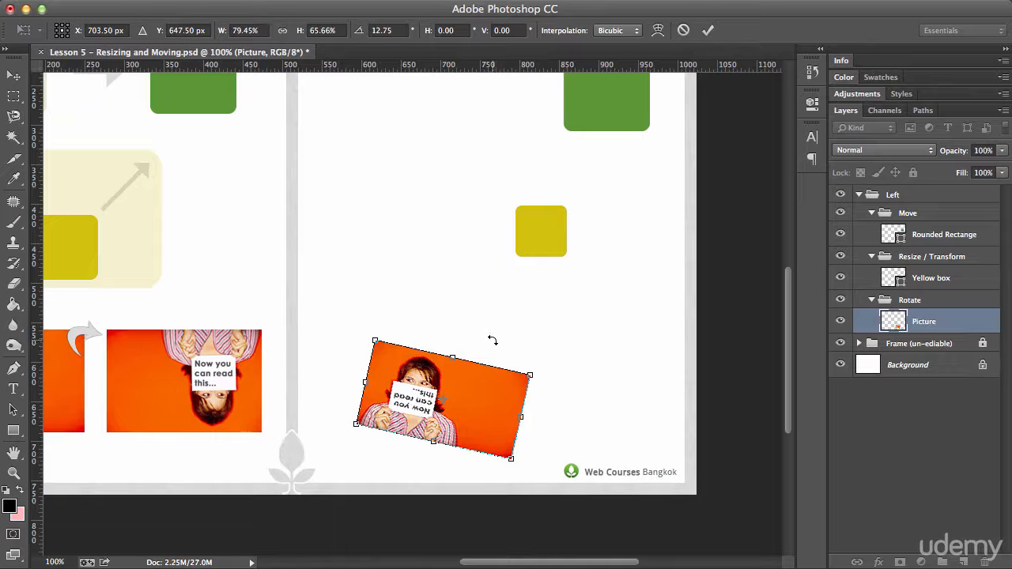
key("Escape")
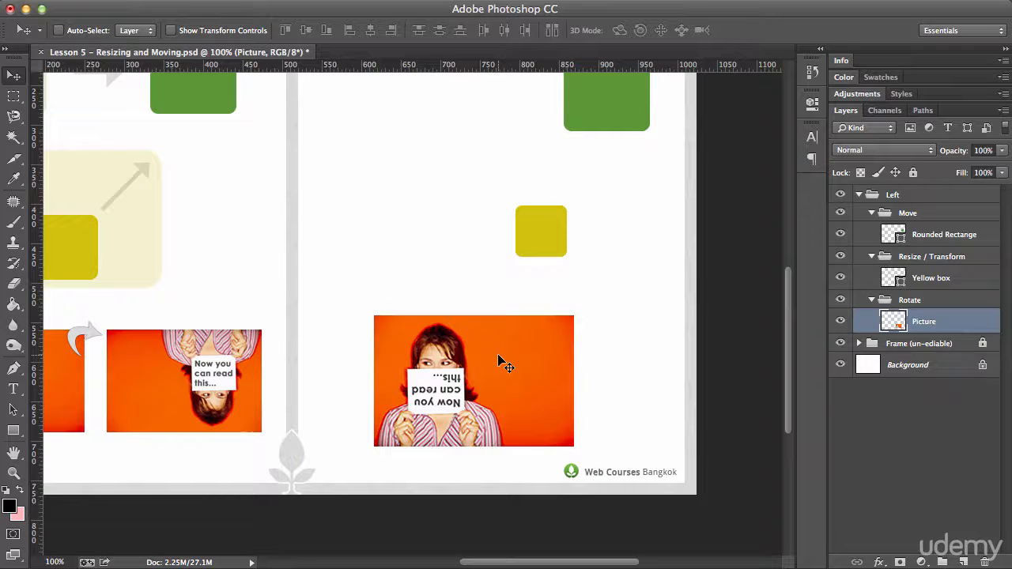
Rotate the picture 180 degrees with Free Transform and commit it.
key("ctrl+t")
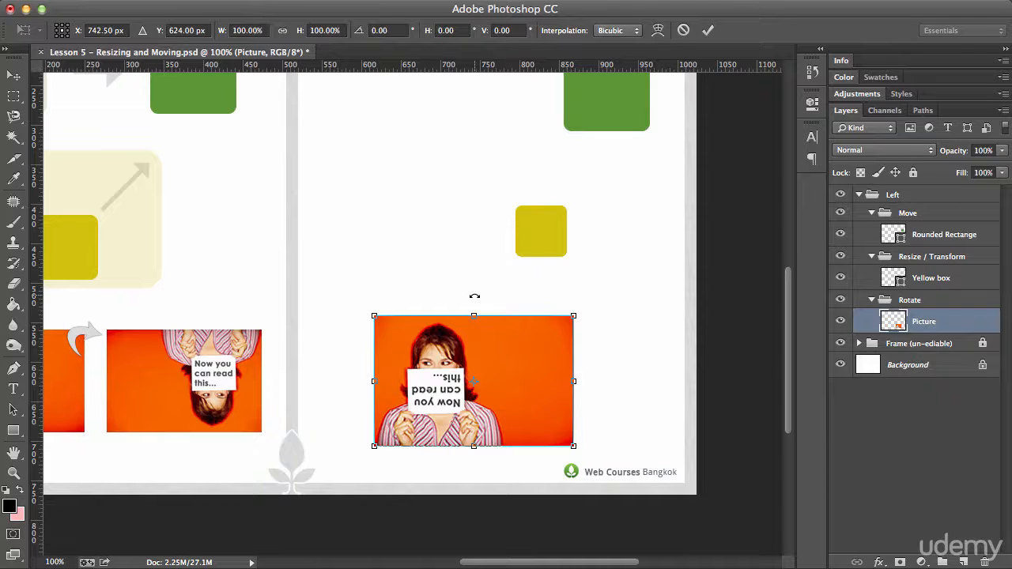
left_click_drag(475, 296, 470, 465)
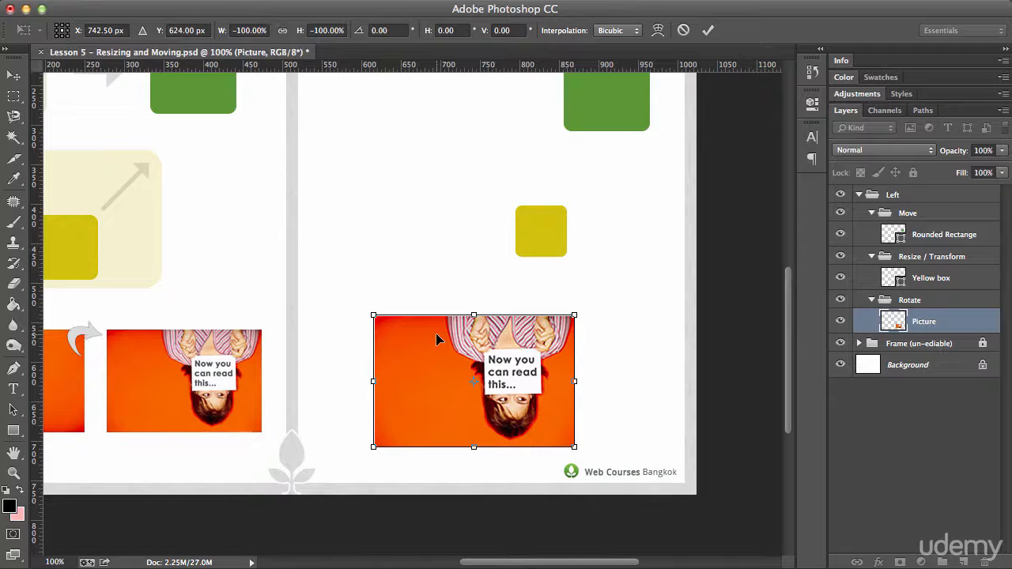
key("Return")
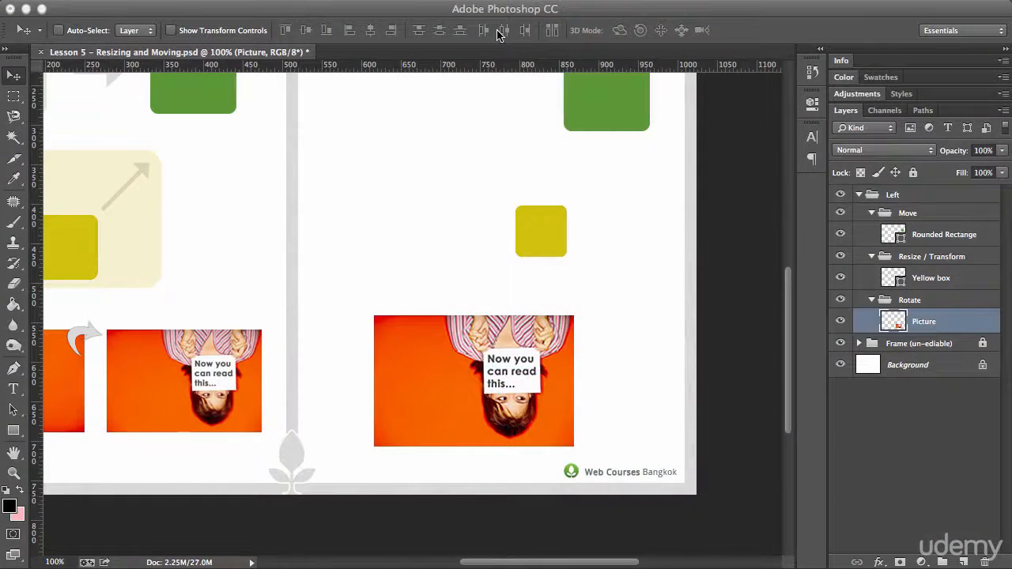
left_click(619, 17)
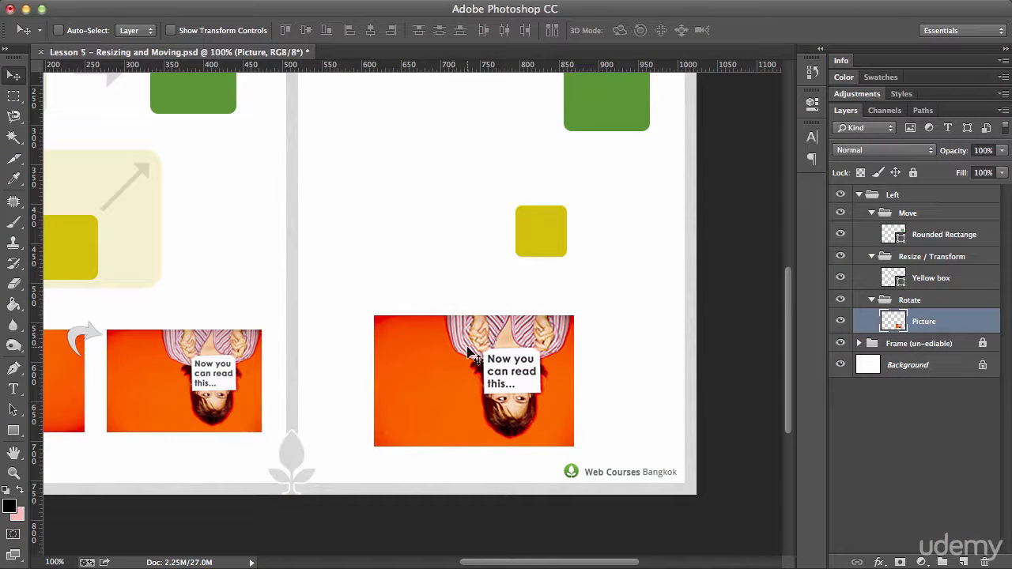
key("ctrl+t")
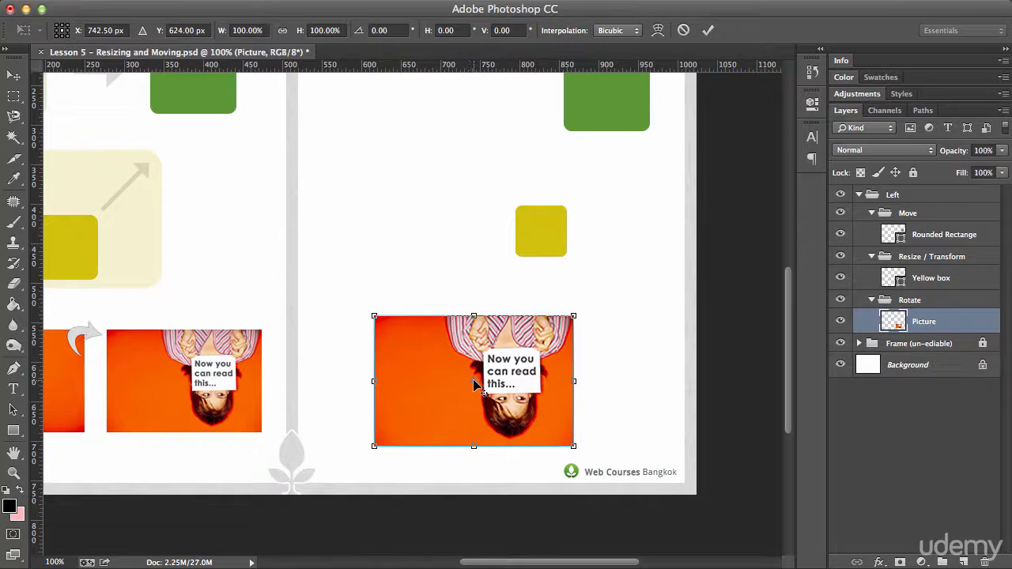
left_click_drag(473, 383, 398, 257)
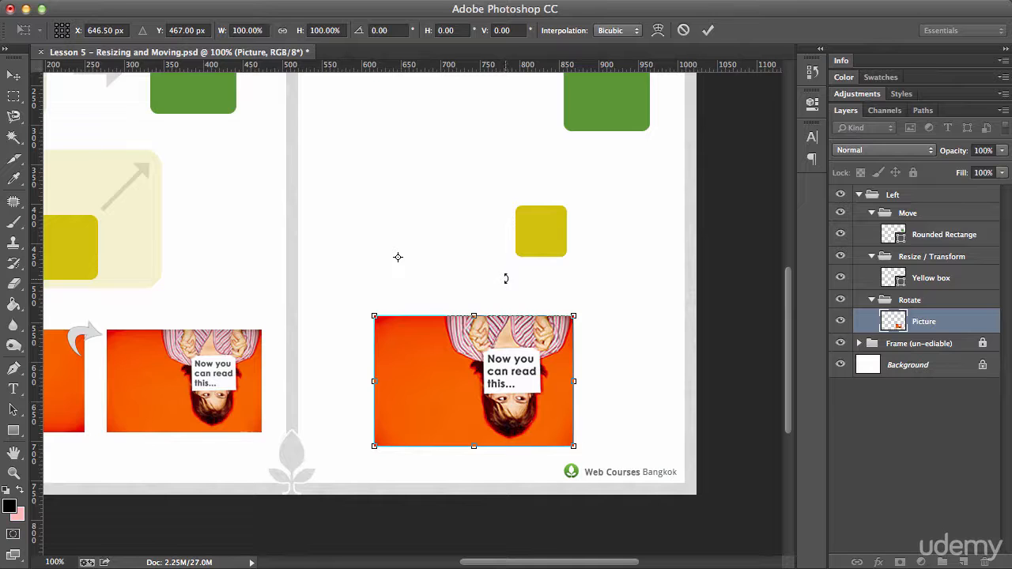
left_click_drag(498, 266, 457, 222)
left_click_drag(399, 260, 456, 237)
left_click_drag(502, 193, 409, 242)
key("Escape")
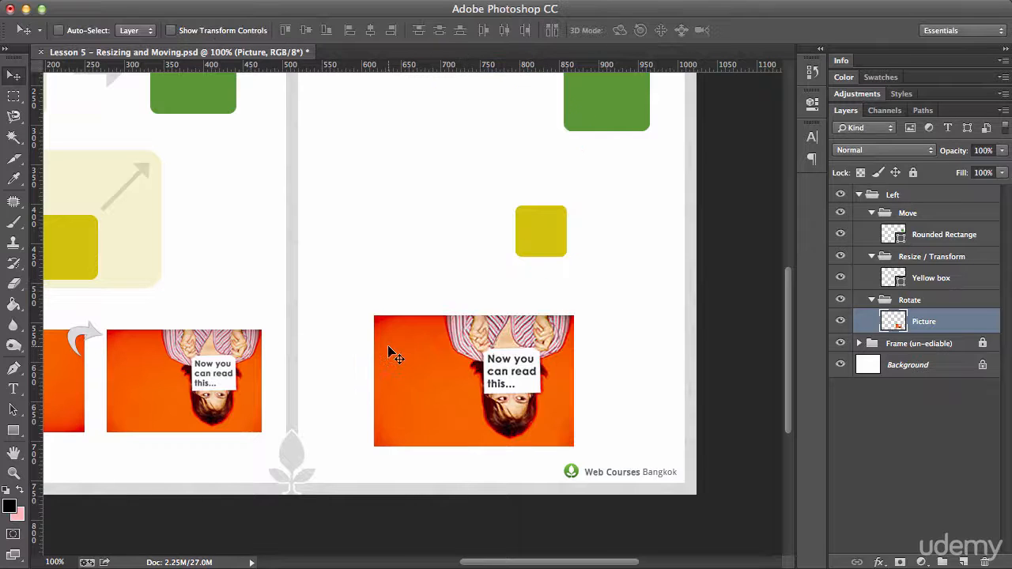
Free-transform the picture again and rotate it around its reference point.
key("super+t")
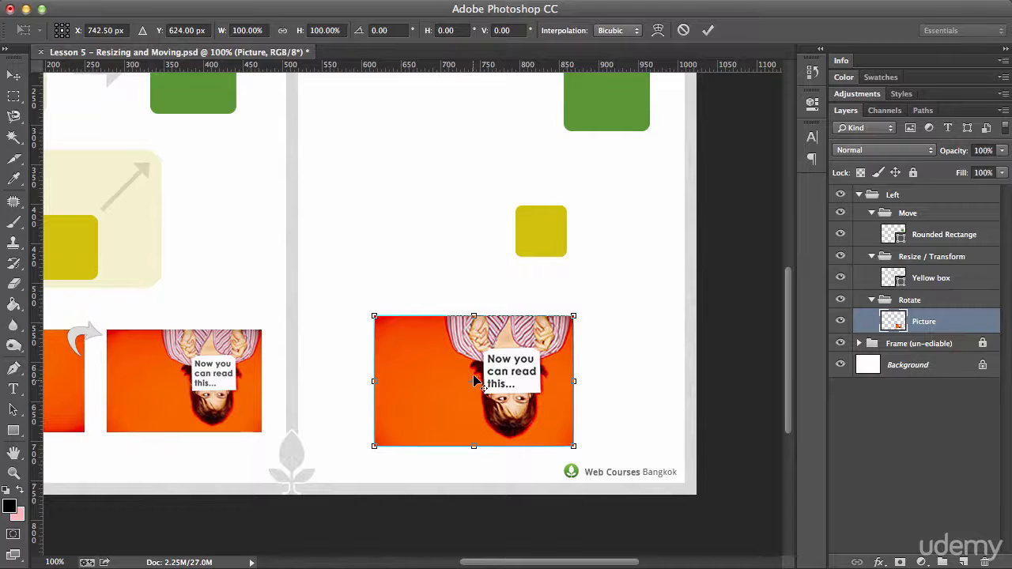
left_click_drag(474, 385, 463, 219)
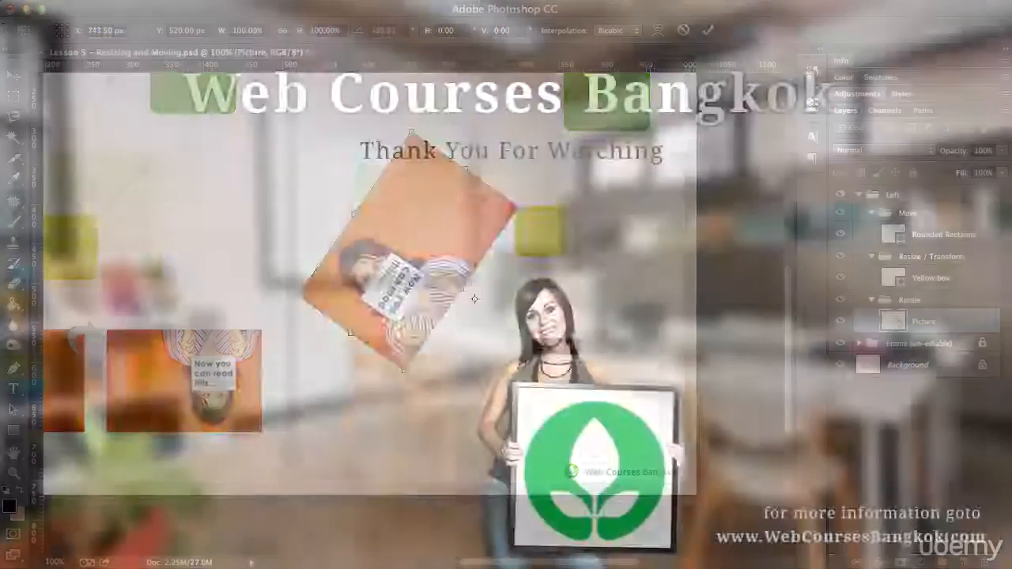